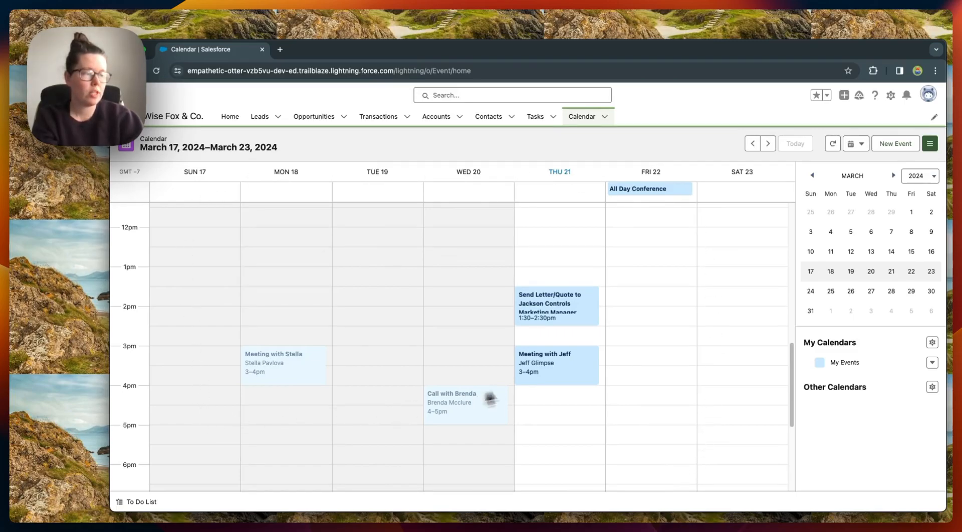
Open the record of Thursday's 3–4pm meeting in a new browser tab and examine its Cancelled field against the calendar
right_click(537, 356)
left_click(549, 359)
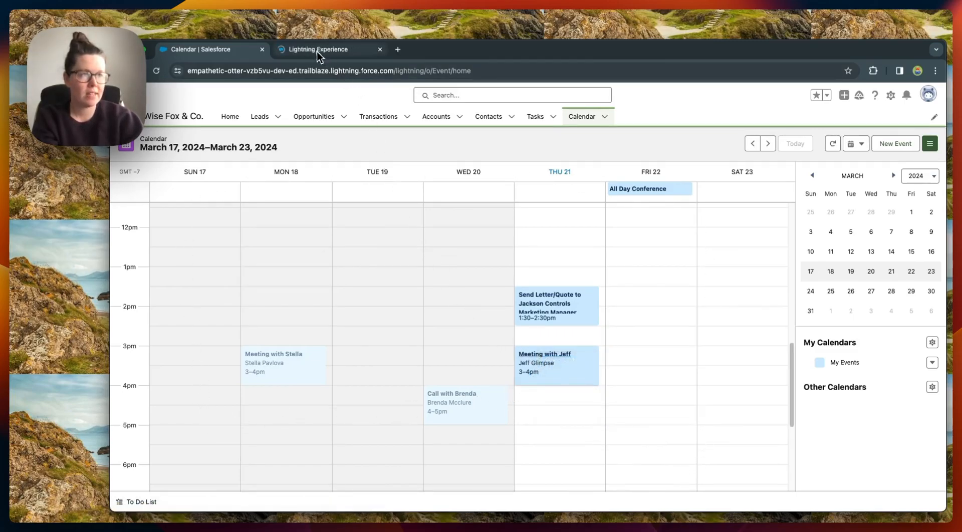
left_click(318, 50)
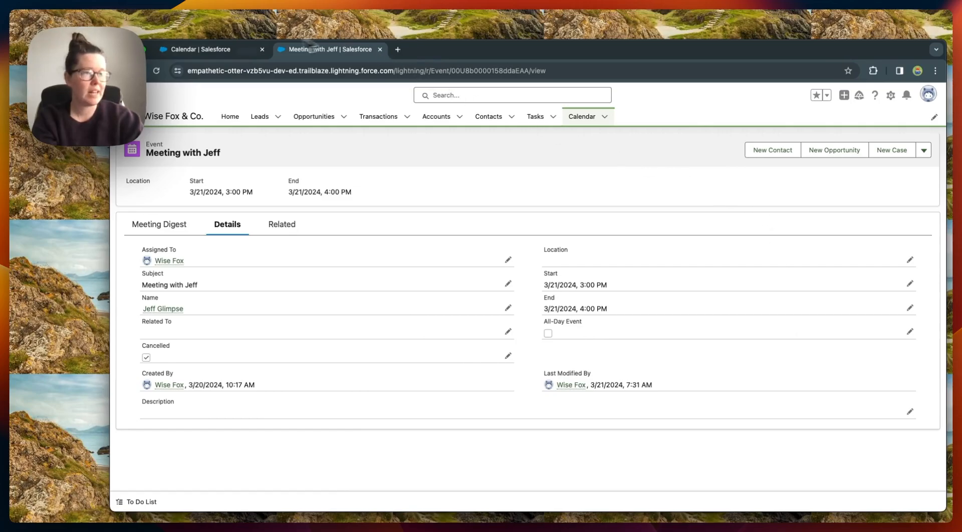
left_click(193, 48)
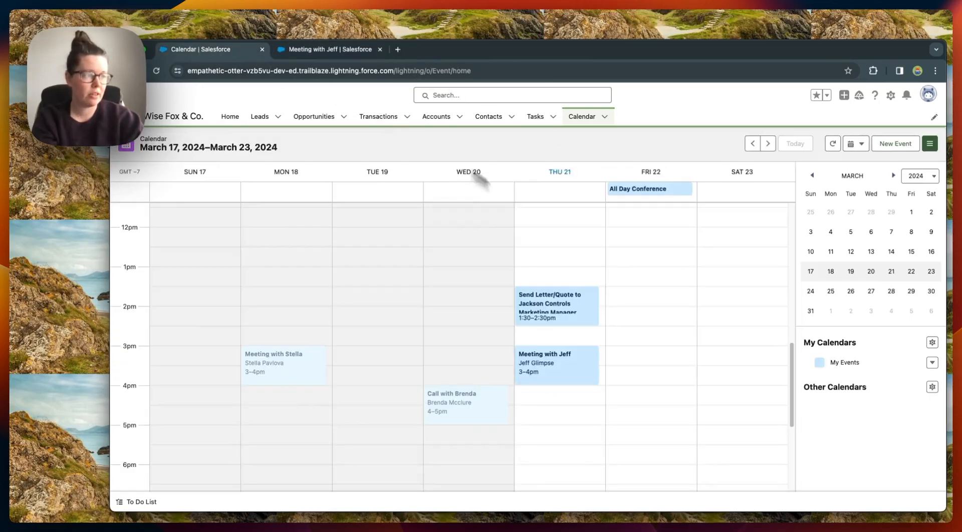
left_click(317, 48)
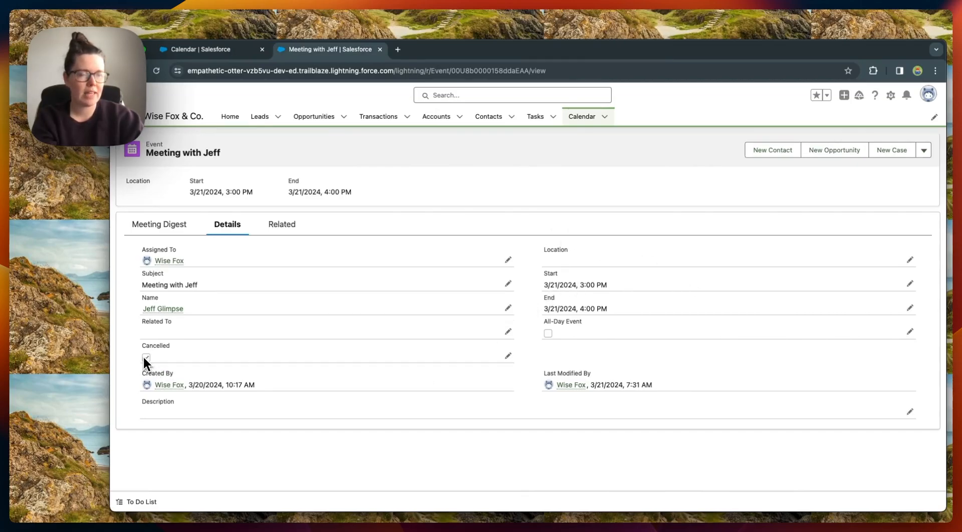
left_click(211, 50)
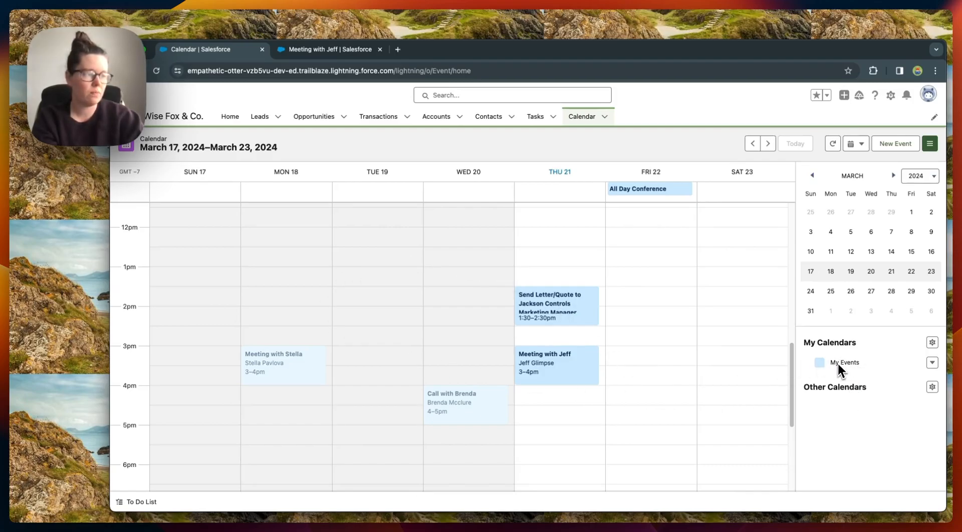
Switch the calendar to the Table view and create a list view named My Non-Cancelled Events that all users can see
left_click(857, 144)
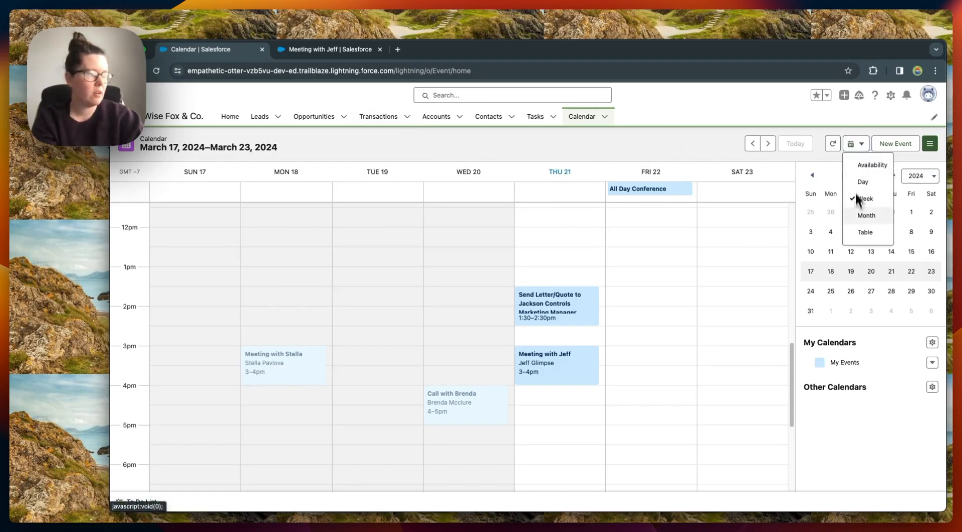
left_click(859, 233)
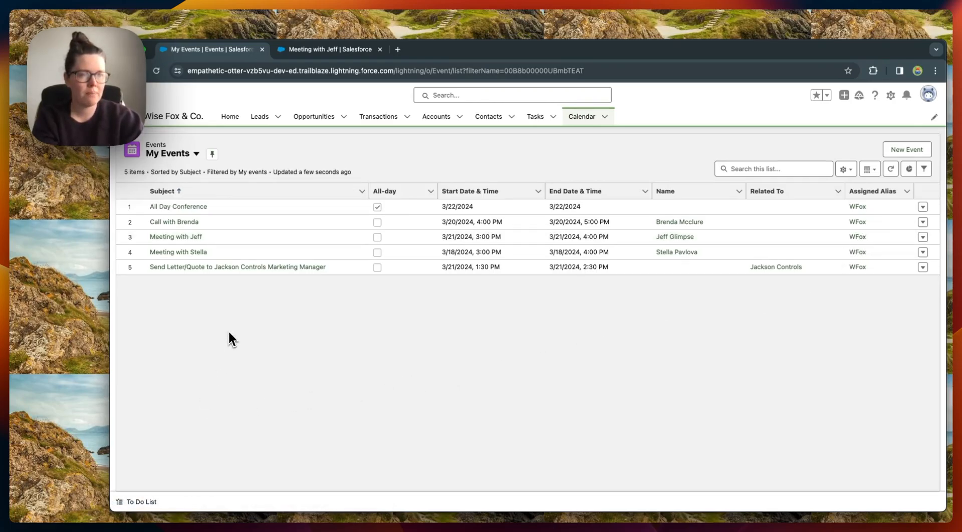
left_click(845, 170)
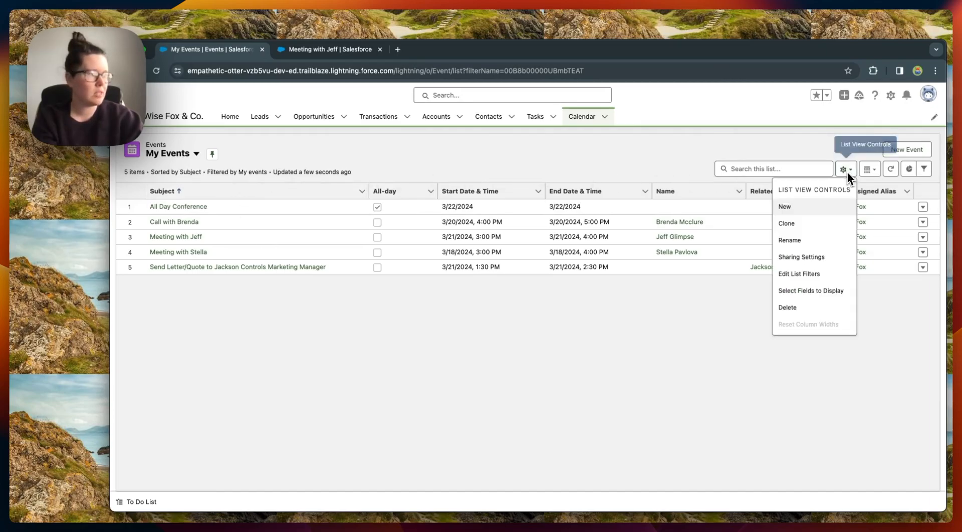
left_click(790, 207)
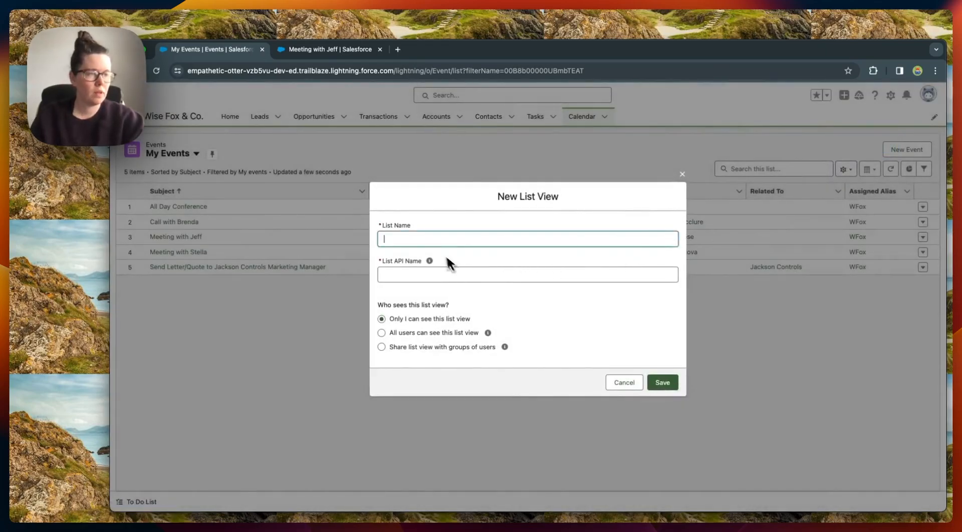
left_click(437, 241)
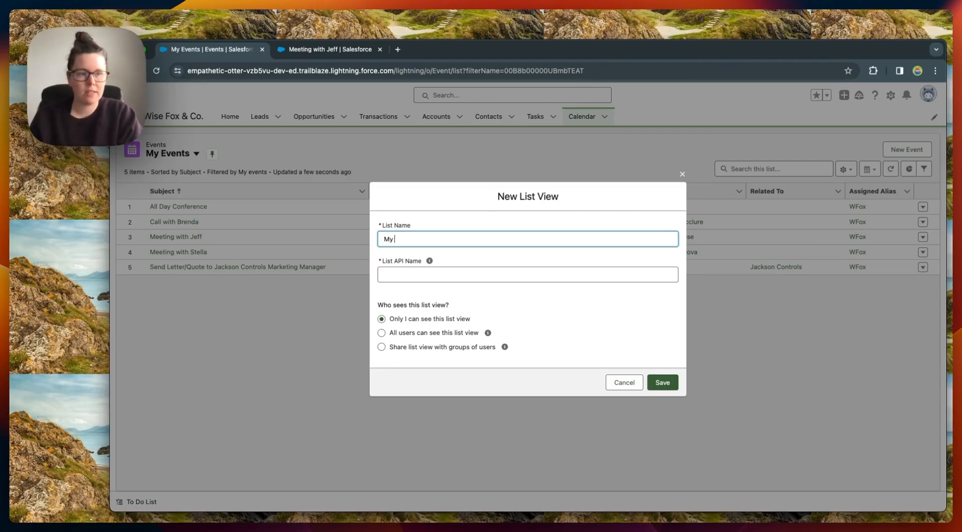
type("My Non-Cancelled Events")
key("Tab")
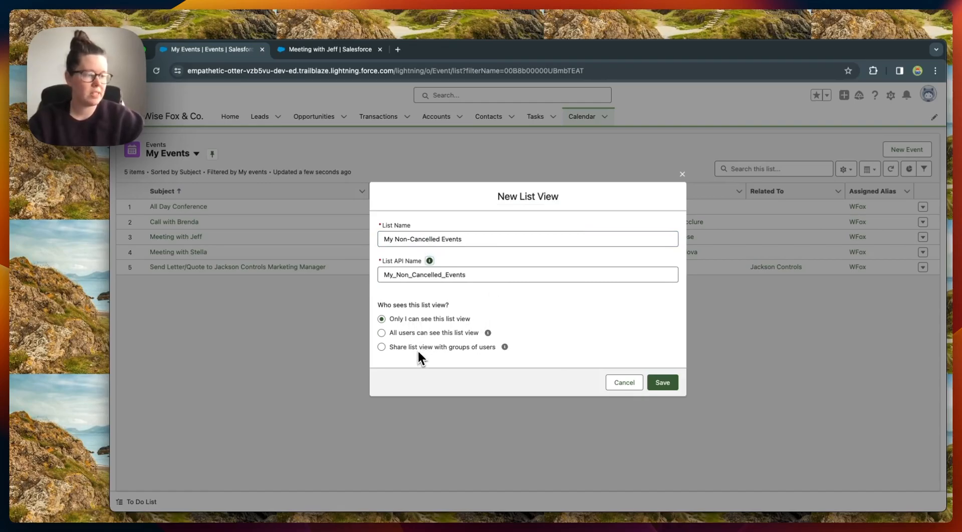
left_click(398, 333)
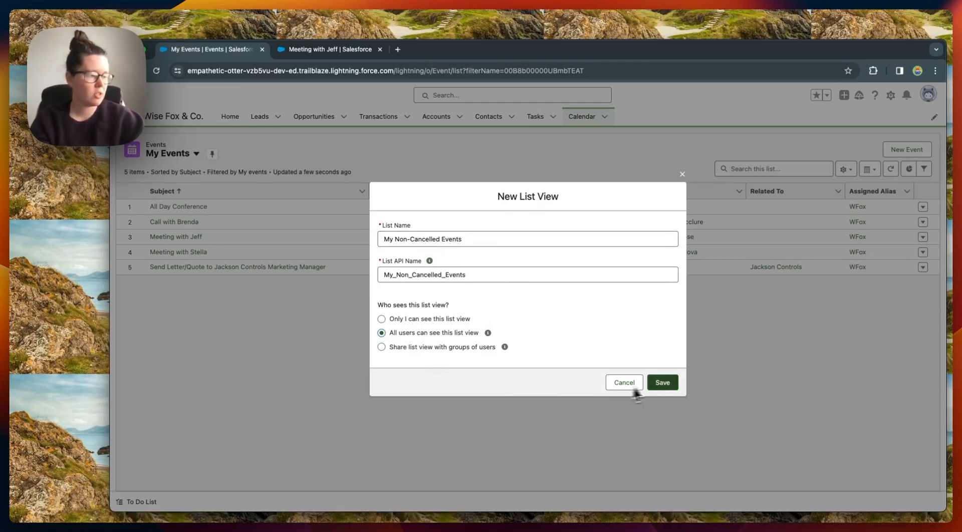
left_click(664, 384)
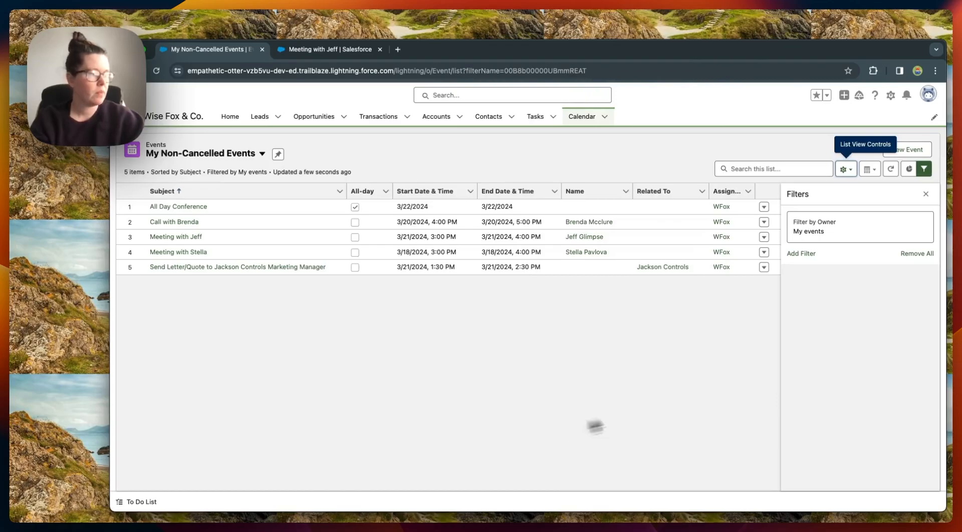
Keep the owner filter on My events, add the filter Cancelled equals False, and save the list view
left_click(825, 231)
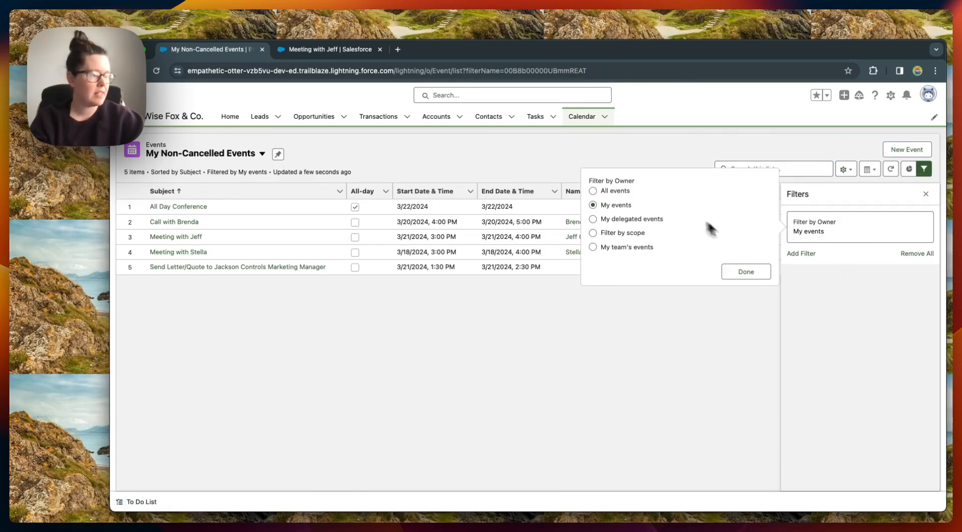
left_click(744, 274)
left_click(804, 255)
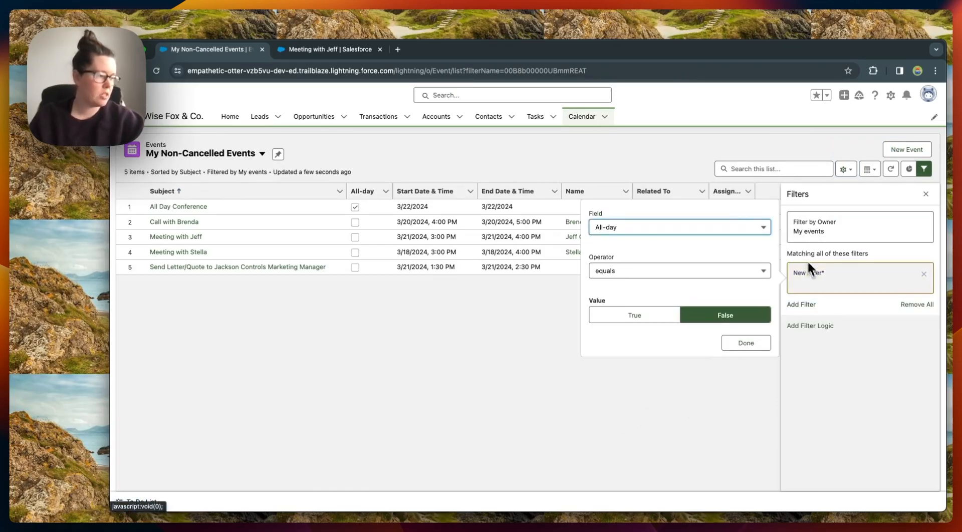
left_click(619, 229)
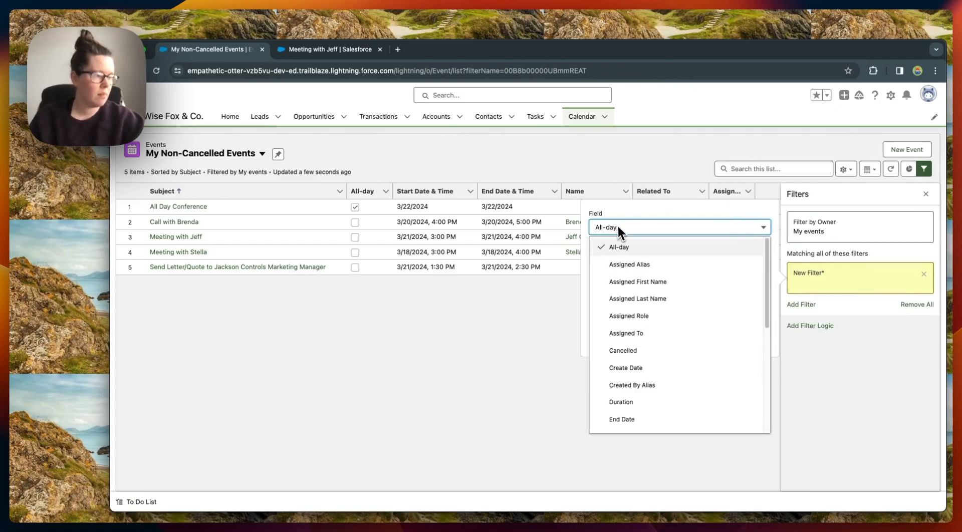
left_click(627, 351)
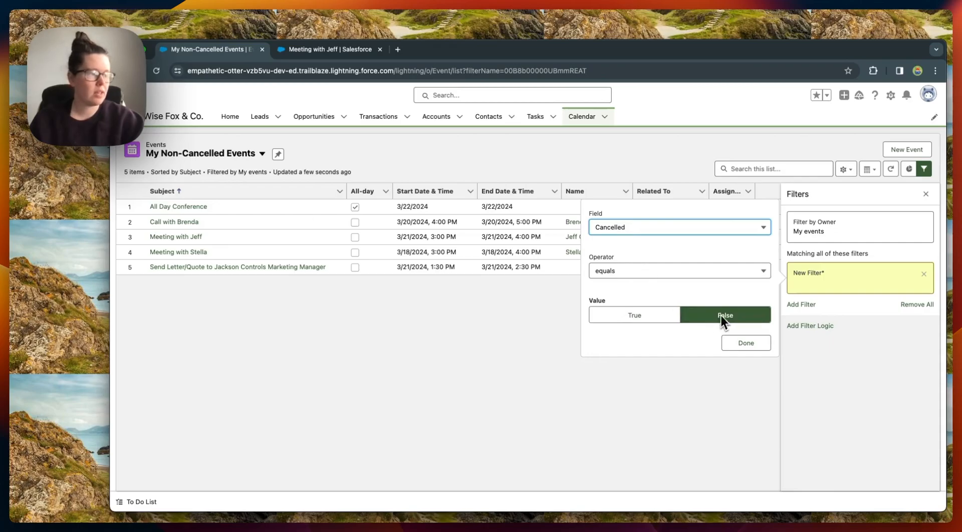
left_click(746, 343)
left_click(900, 197)
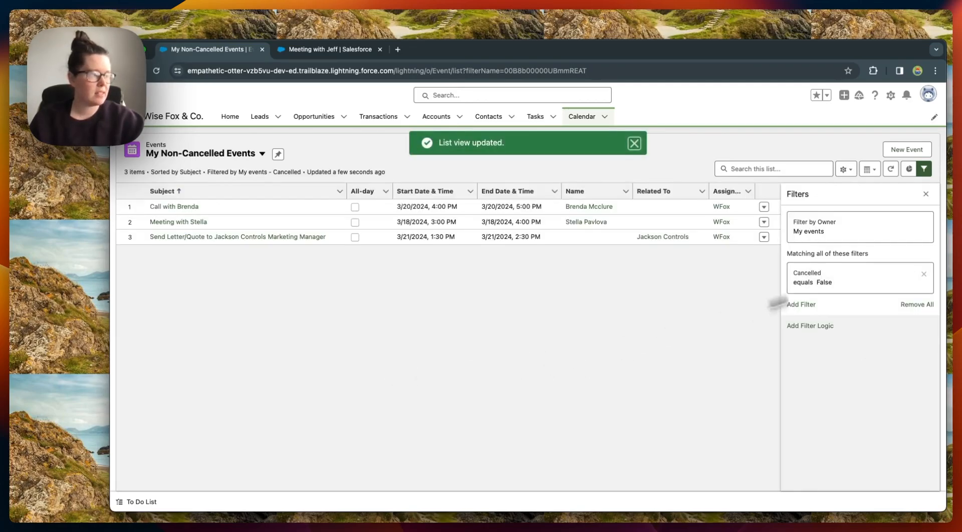
left_click(919, 201)
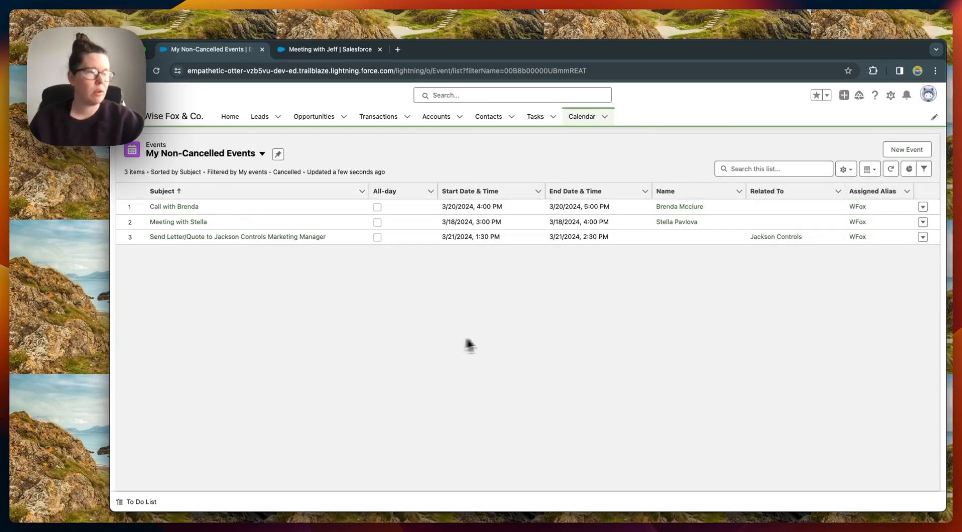
Open the Calendar in a new browser tab and show the week's afternoon events
left_click(299, 48)
left_click(223, 54)
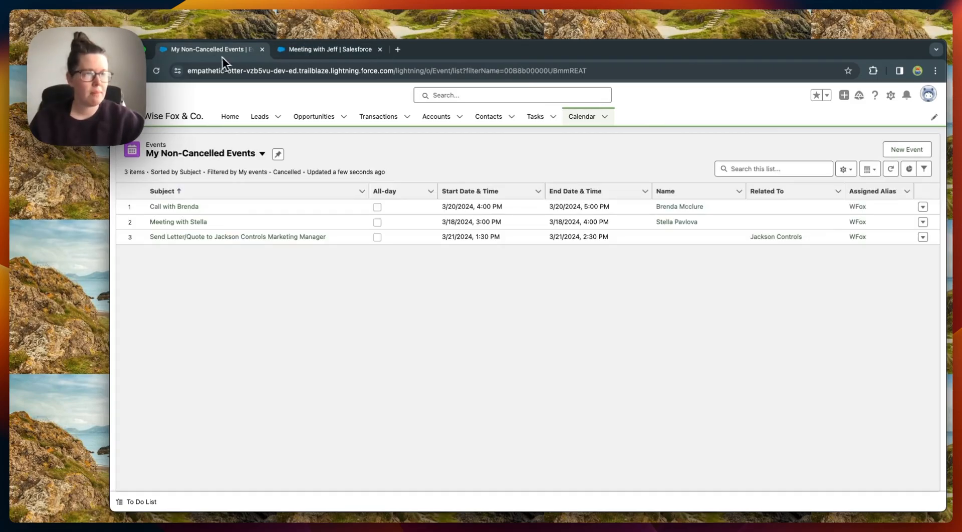
right_click(582, 118)
left_click(601, 123)
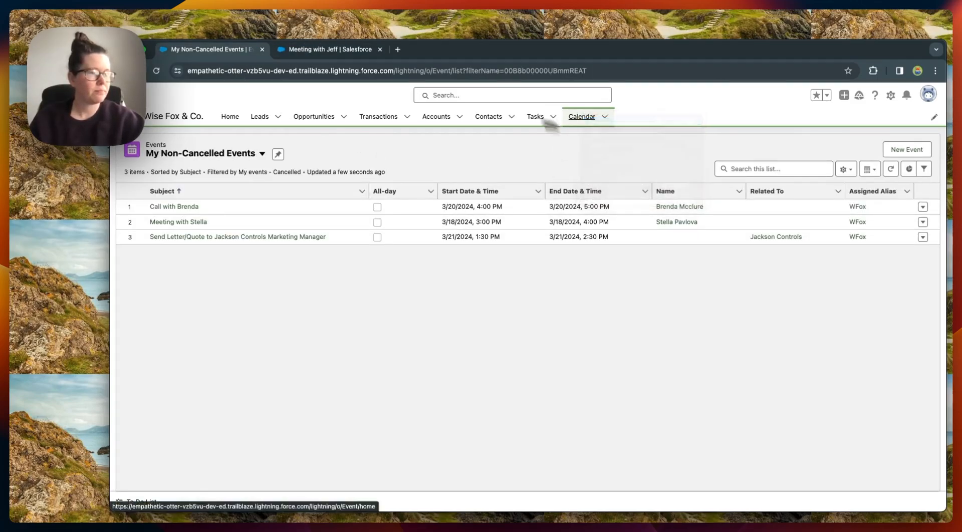
left_click(433, 50)
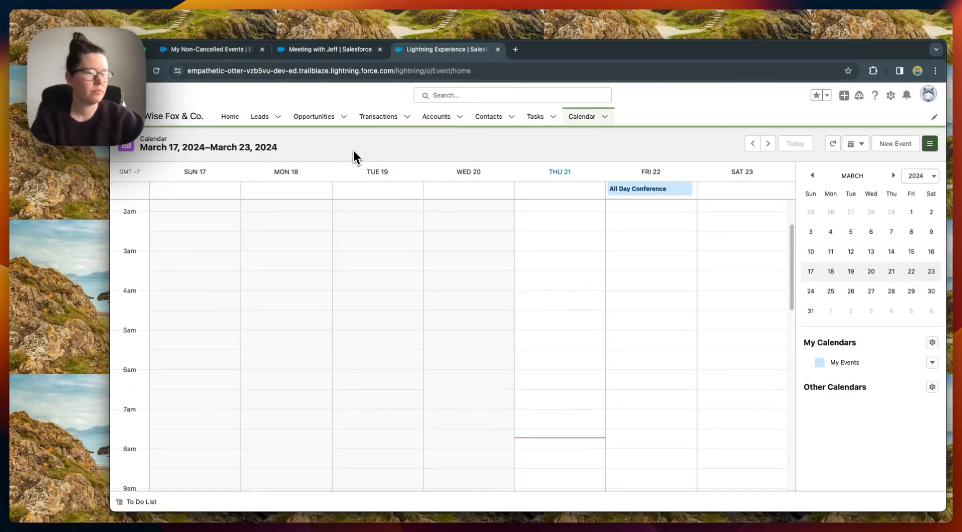
scroll(459, 352, "down", 10)
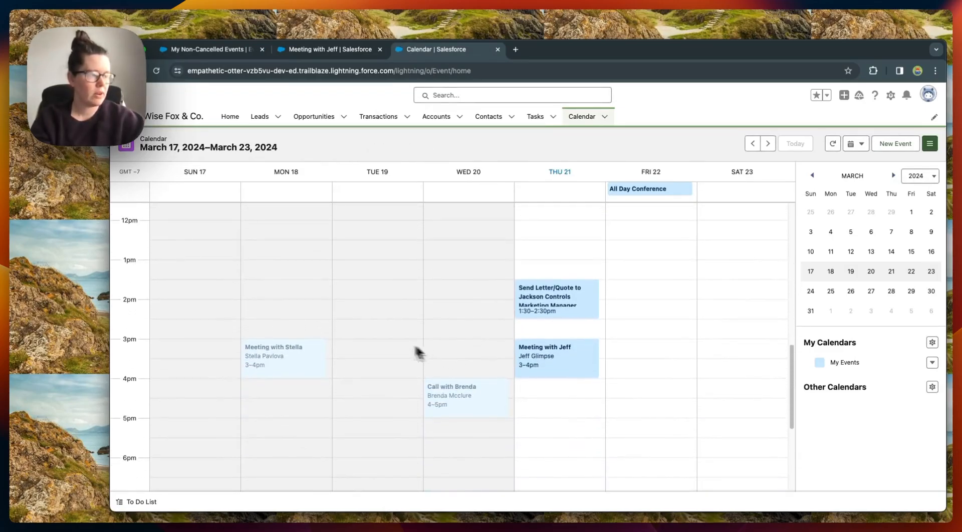
scroll(373, 337, "up", 1)
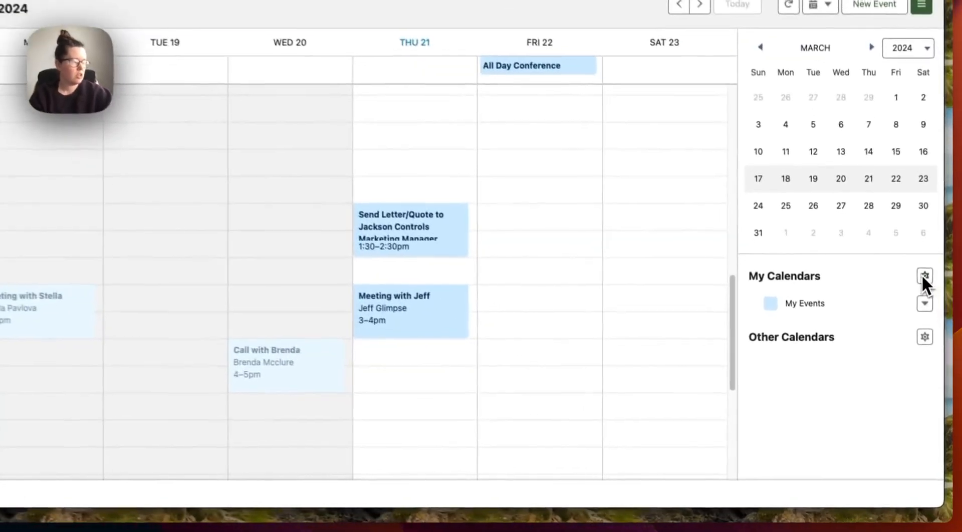
Start a new calendar under My Calendars based on the Event object and proceed to its settings
left_click(925, 276)
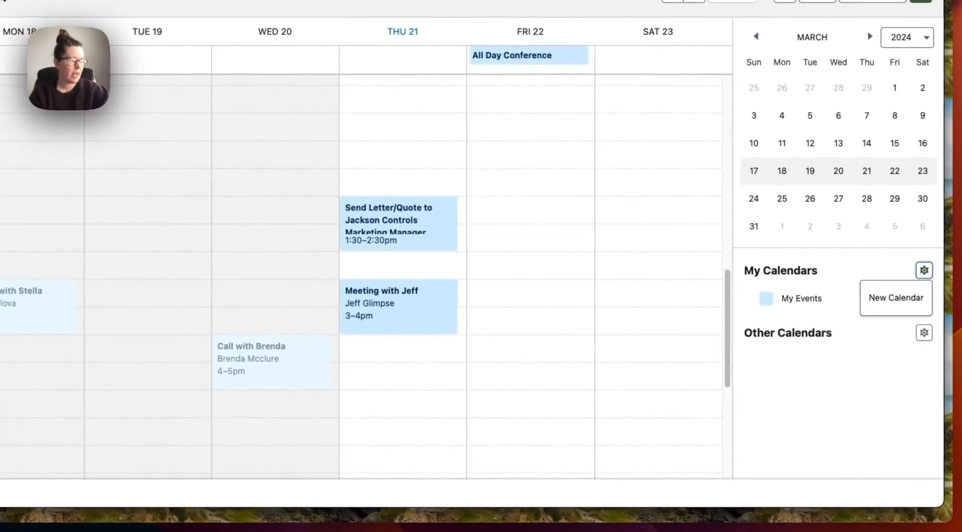
left_click(891, 300)
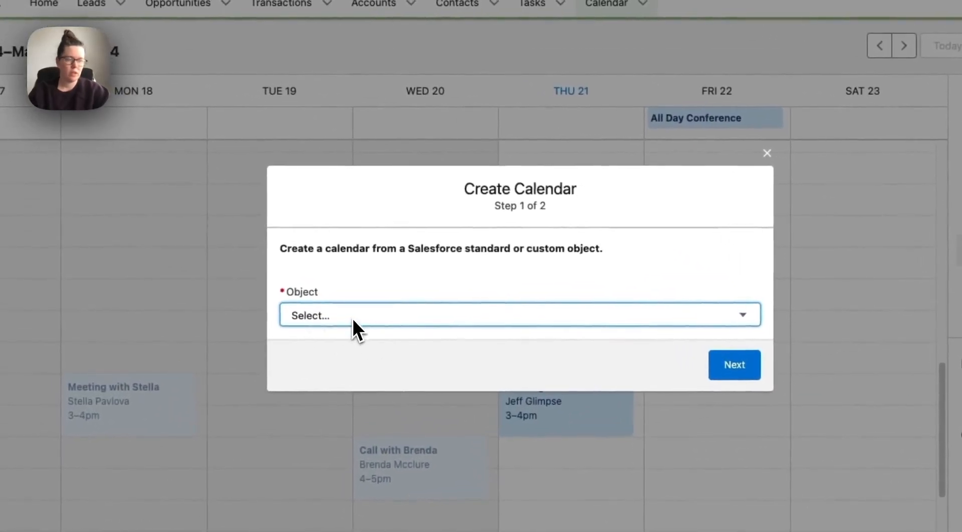
left_click(346, 315)
scroll(345, 315, "down", 3)
left_click(331, 262)
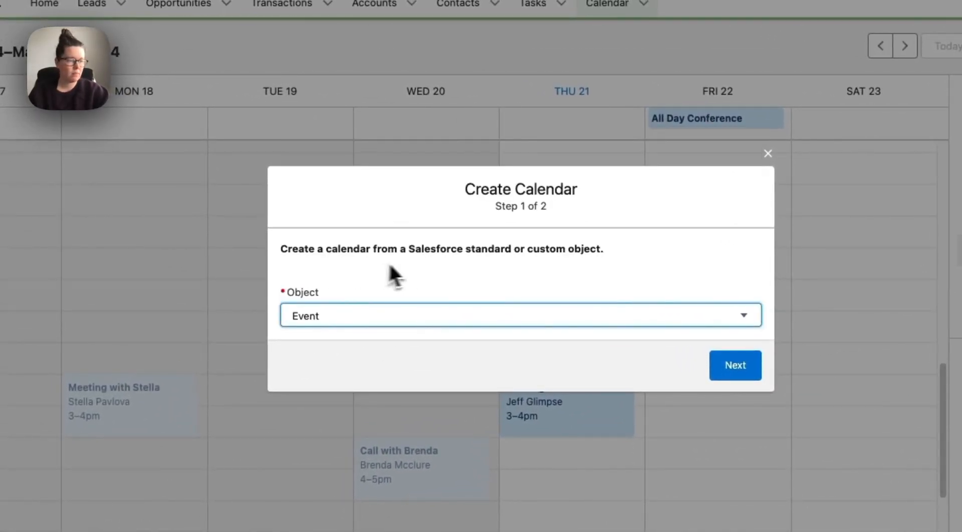
left_click(719, 370)
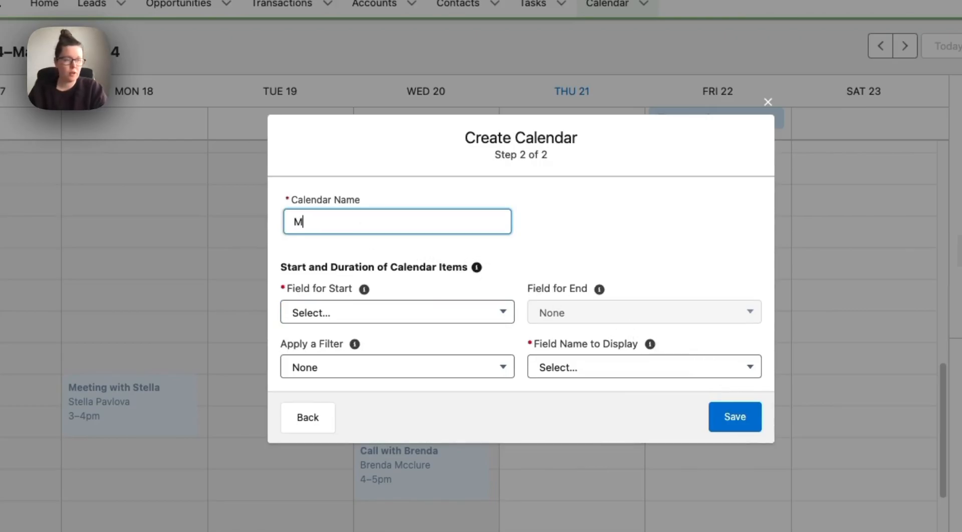
Name the calendar My Non-Cancelled Events and set its start field to Start Date Time (Date/Time)
type("My Non-Can")
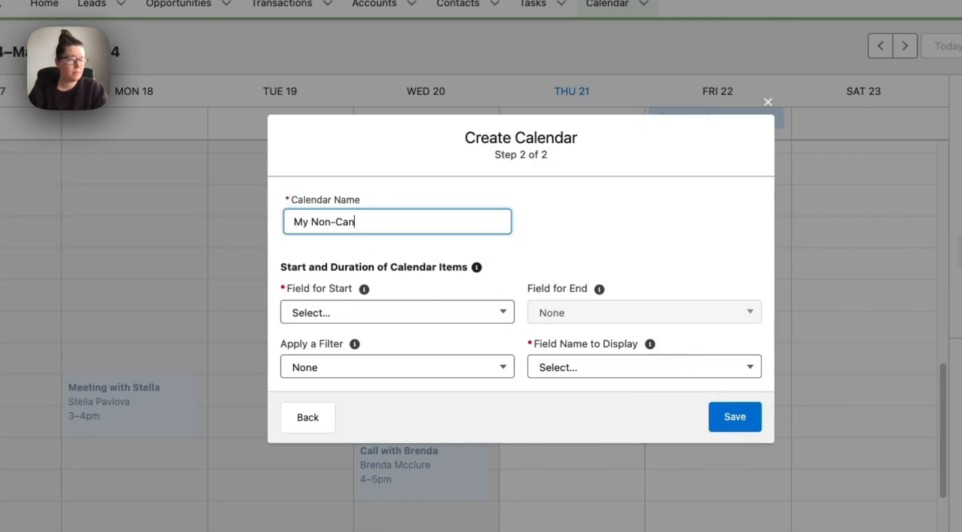
type("celled Event")
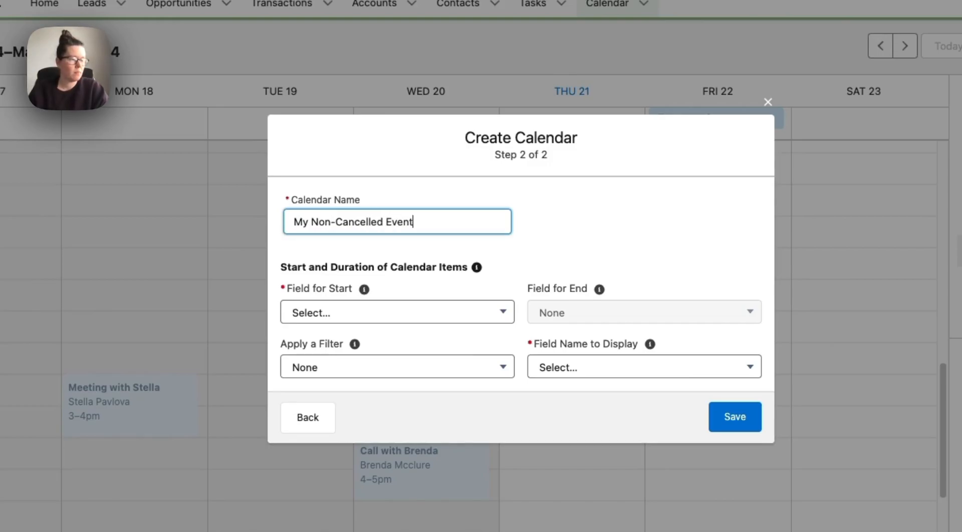
key("Tab")
left_click(347, 312)
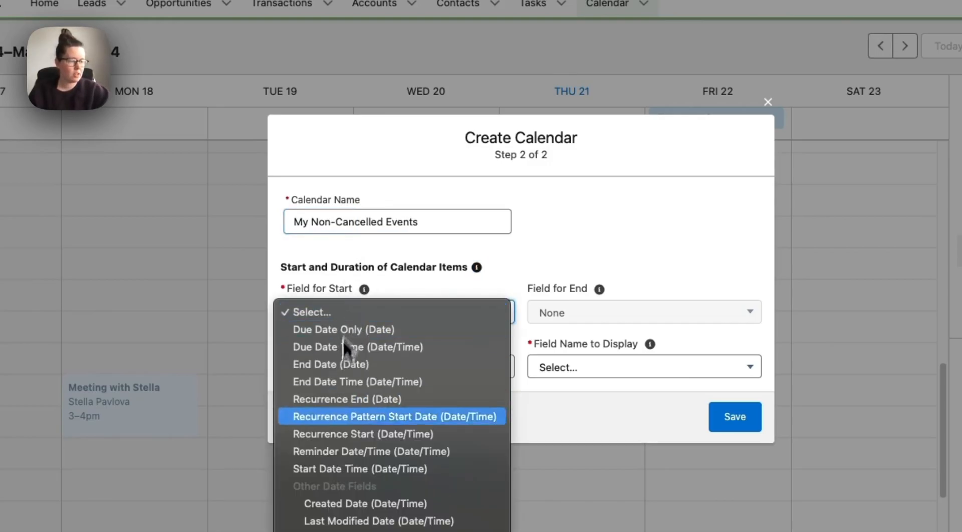
left_click(373, 469)
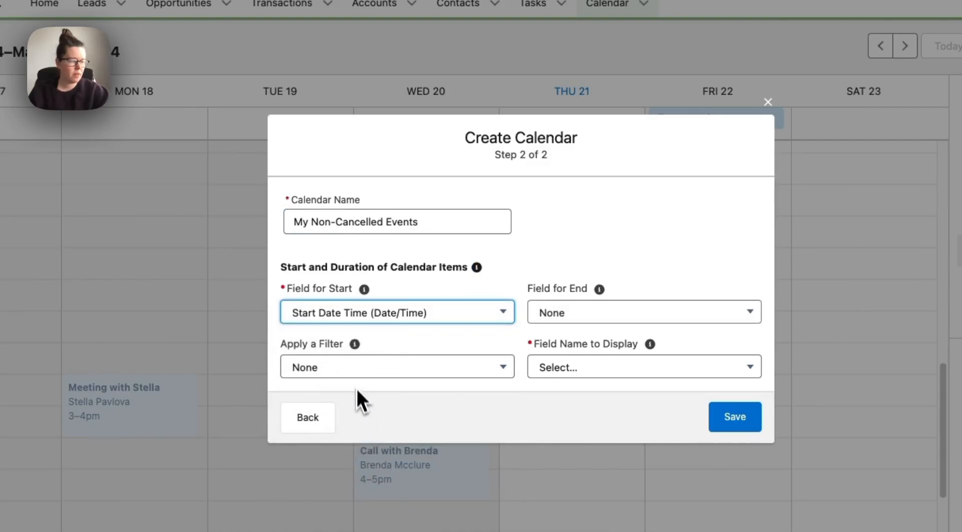
Apply the My Non-Cancelled Events filter, set Subject as the field name to display, and save the calendar
left_click(351, 369)
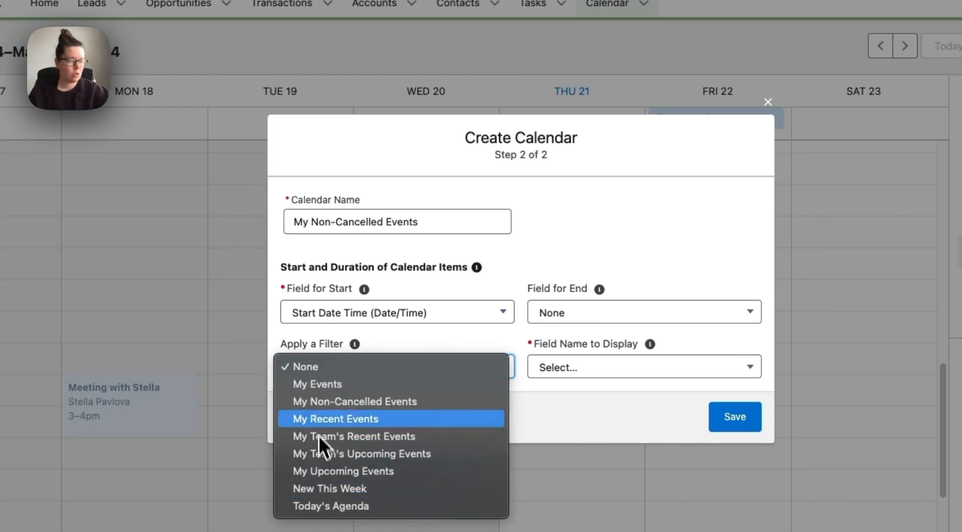
left_click(333, 405)
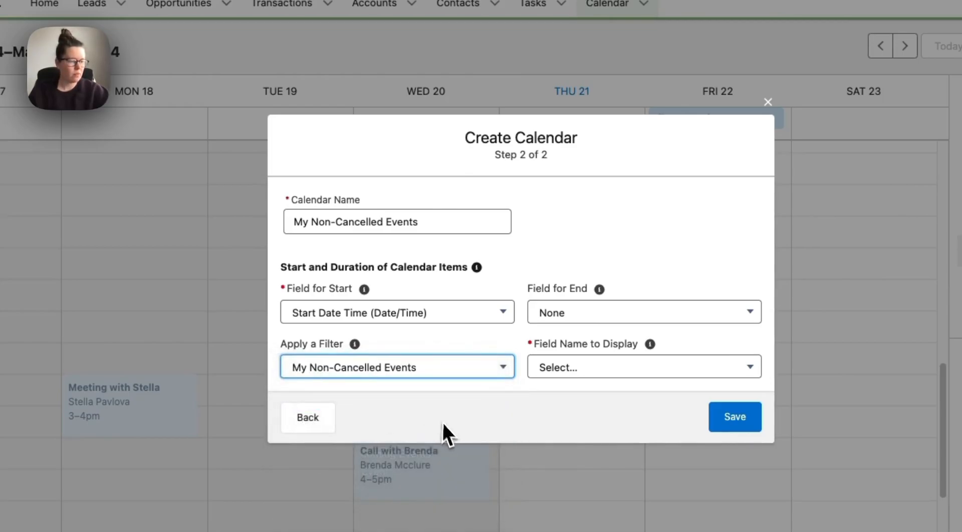
left_click(593, 374)
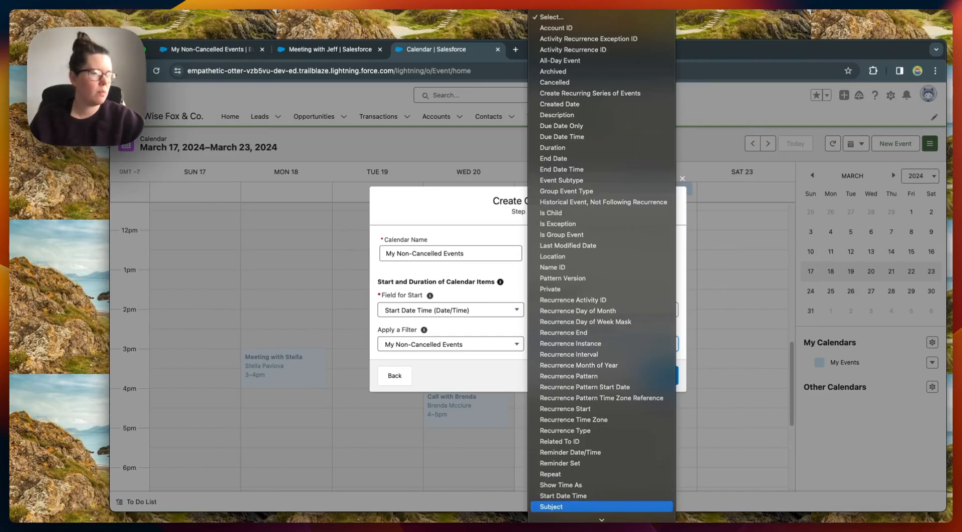
left_click(551, 507)
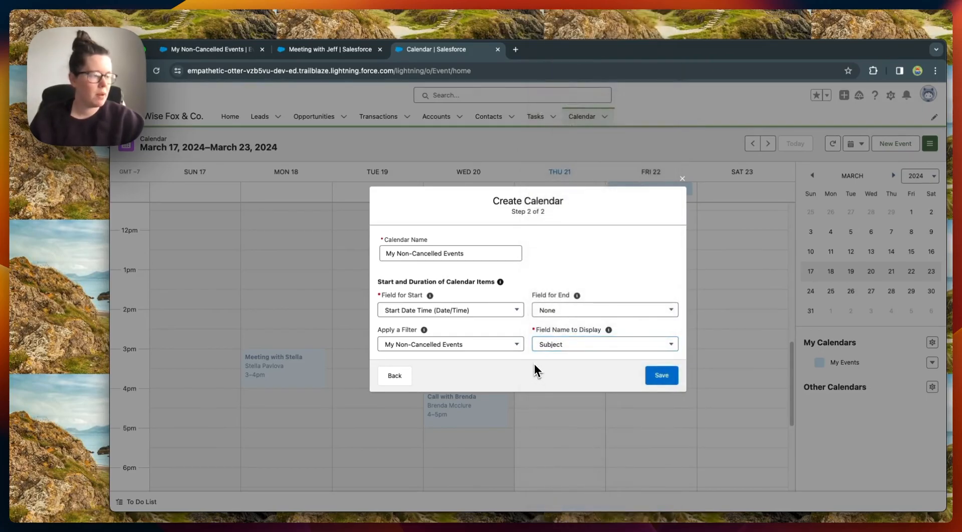
left_click(669, 377)
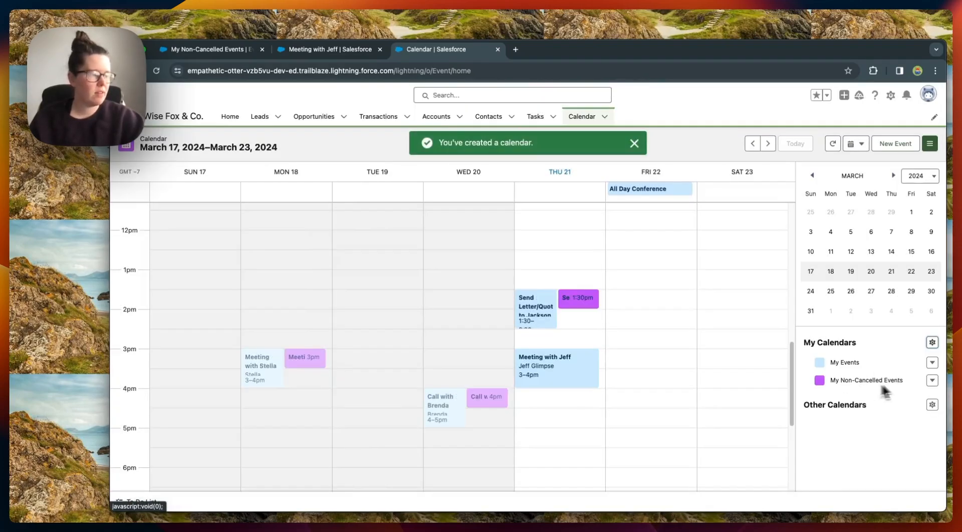
Change the colour of the My Non-Cancelled Events calendar to dark teal
left_click(932, 380)
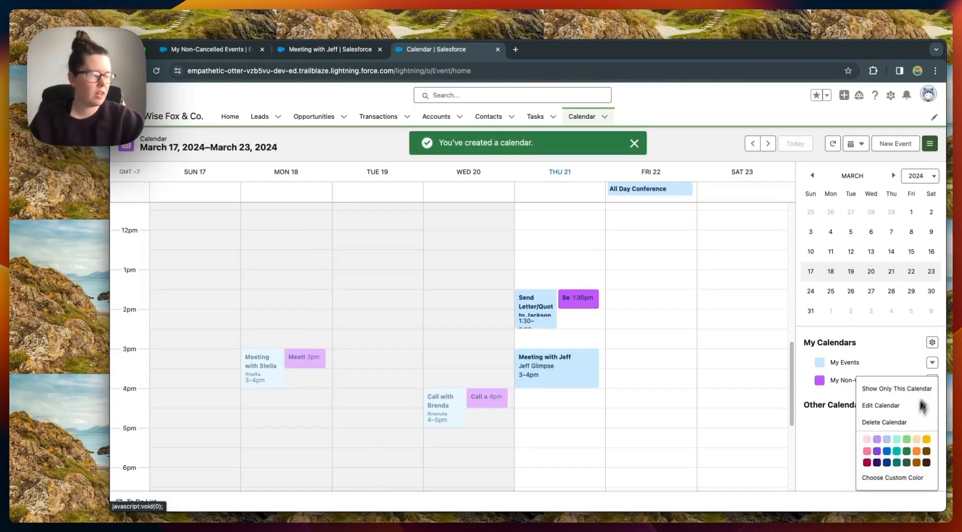
left_click(897, 461)
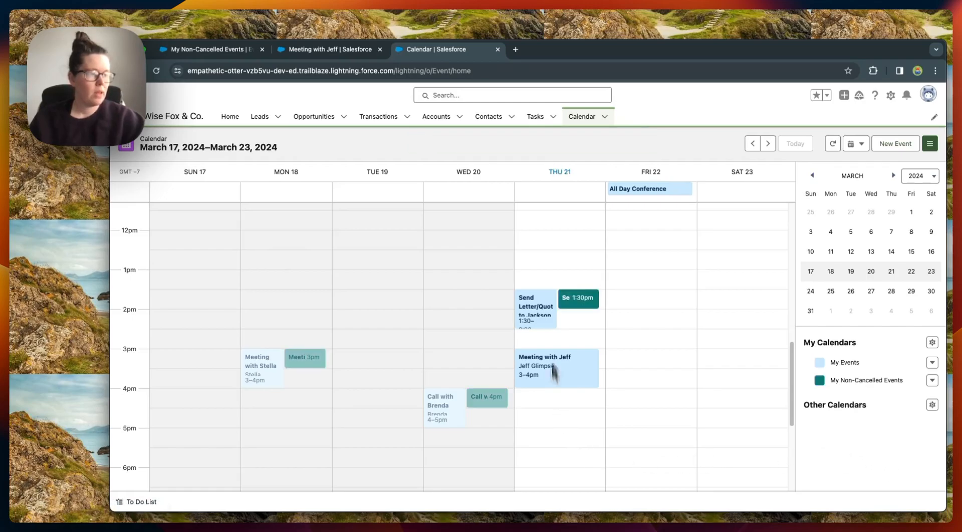